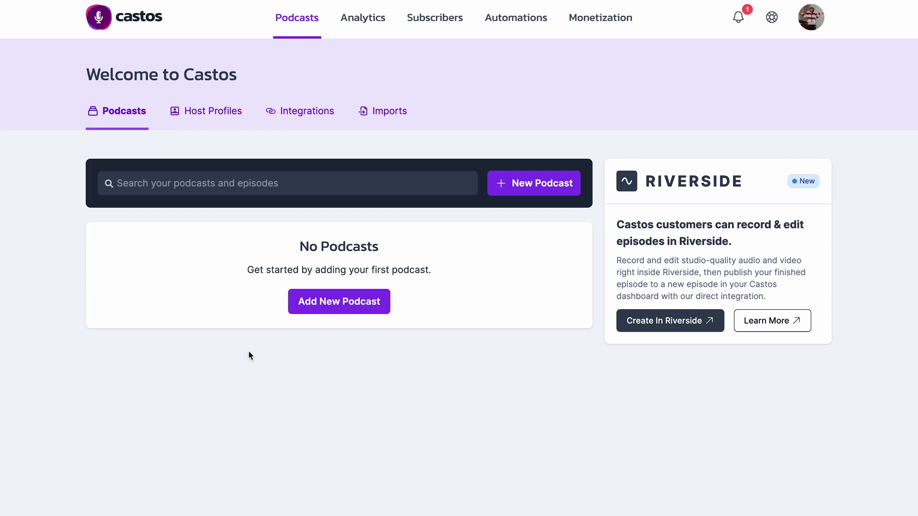
Start a manually created new episode from the Video Podcasts 101 podcast card.
{"action": "left_click", "coordinate": [336, 306]}
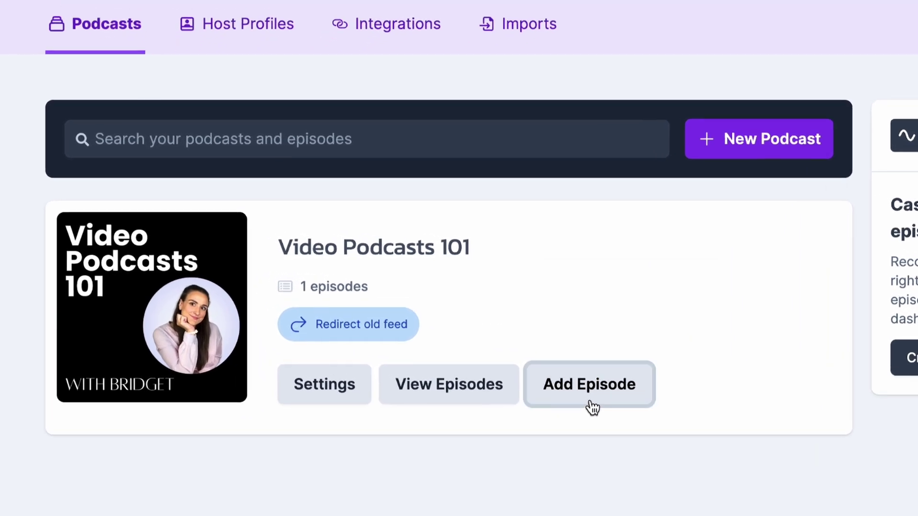
{"action": "left_click", "coordinate": [428, 345]}
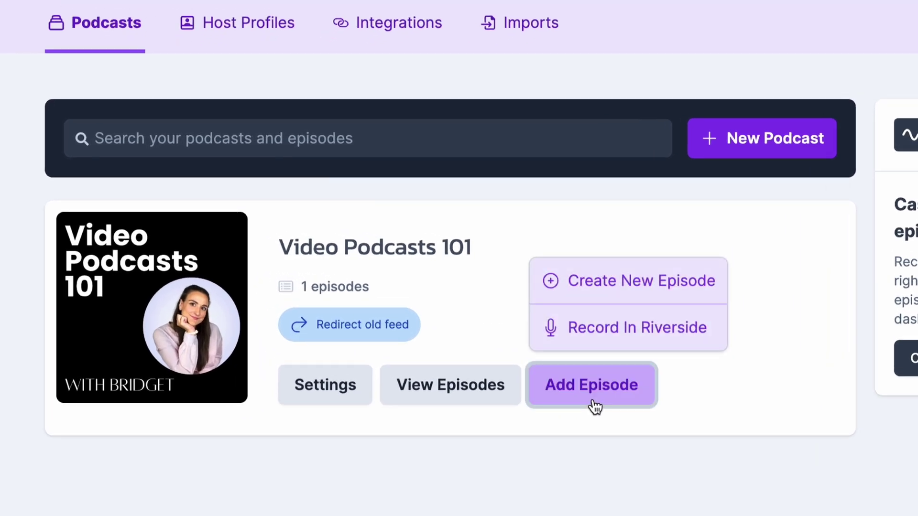
{"action": "left_click", "coordinate": [611, 300]}
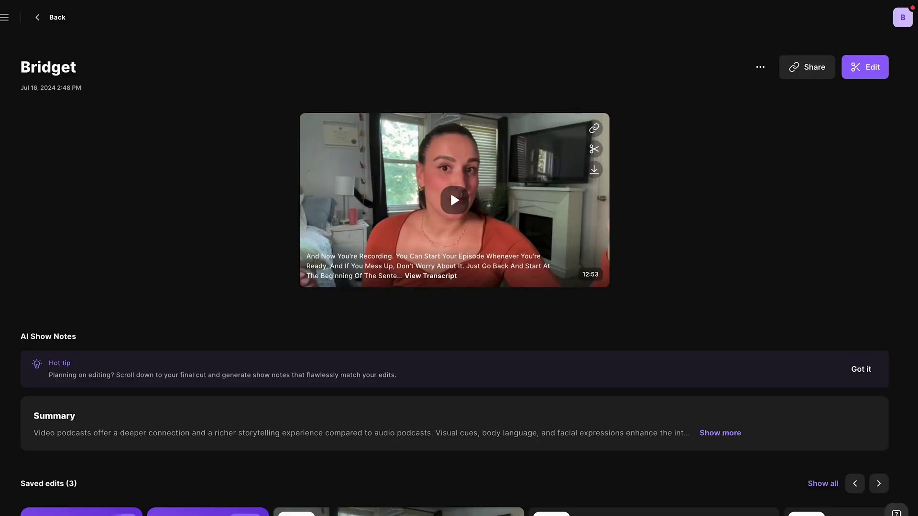
Scroll down the Bridget recording's page to its AI show notes summary and saved edits.
{"action": "scroll", "coordinate": [451, 183], "scroll_direction": "down", "scroll_amount": 7}
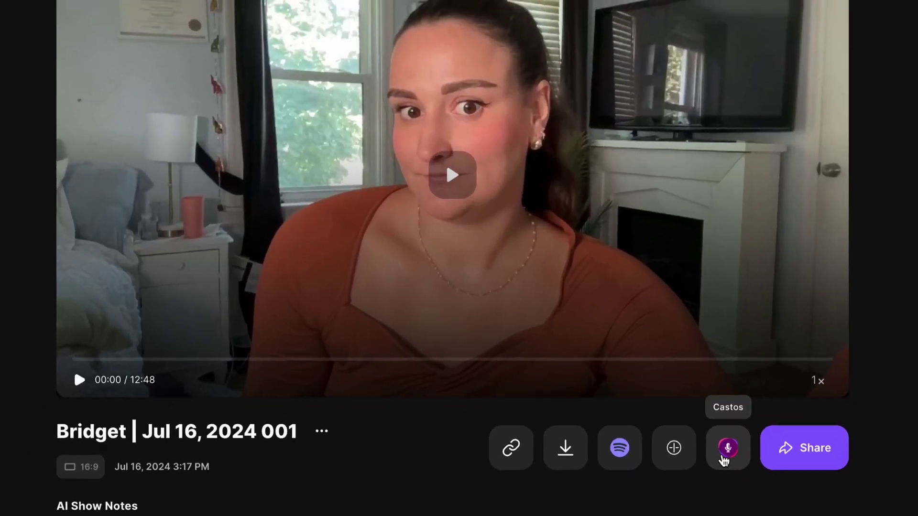
Export the Jul 16 edit to Castos under the title 'Episode 1'.
{"action": "left_click", "coordinate": [748, 476]}
{"action": "type", "text": "Episode 1"}
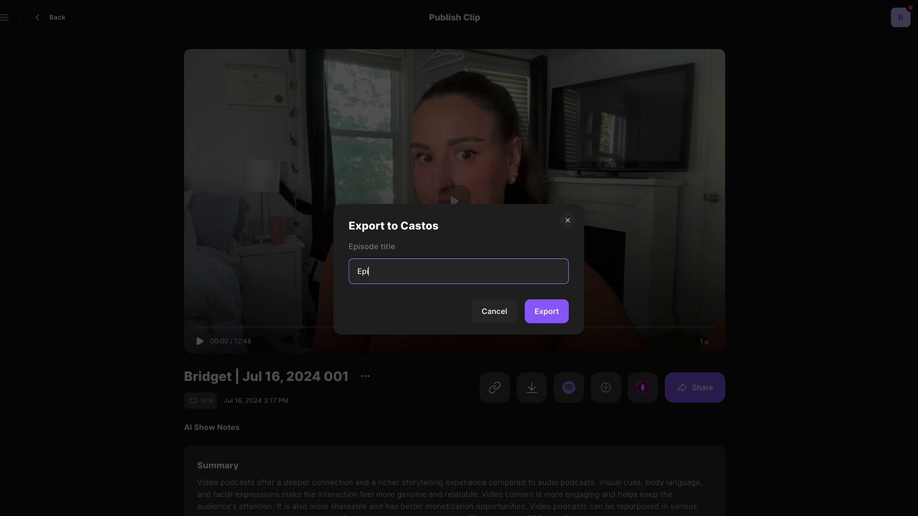
{"action": "left_click", "coordinate": [549, 316]}
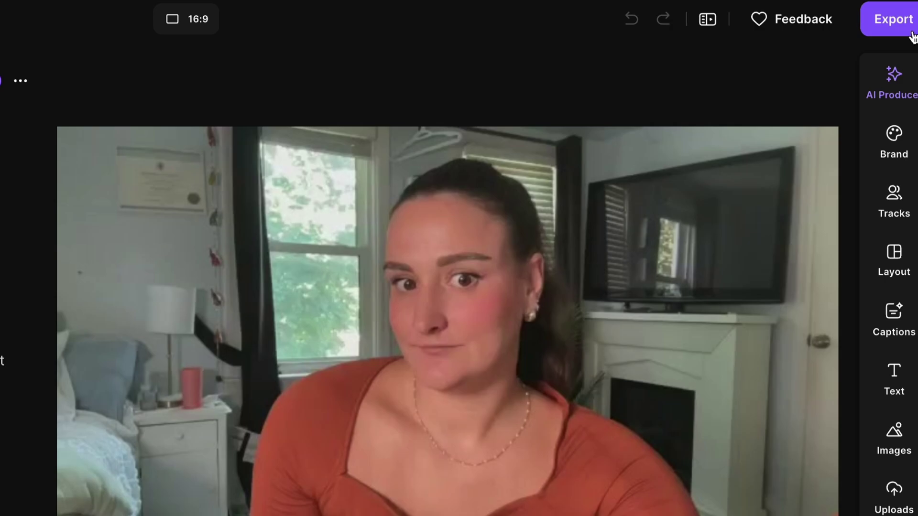
Export the Jul 18, 2024 002 edit as audio only in MP3 quality.
{"action": "left_click", "coordinate": [911, 35]}
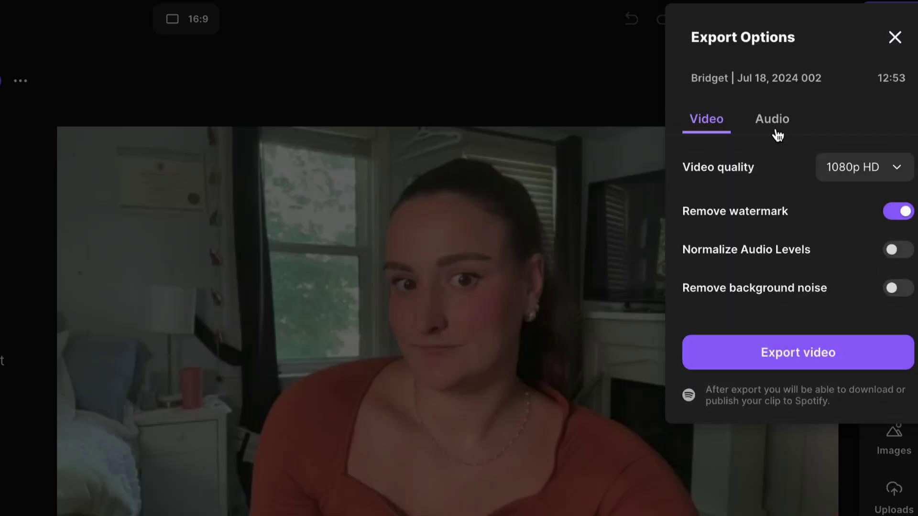
{"action": "left_click", "coordinate": [777, 136]}
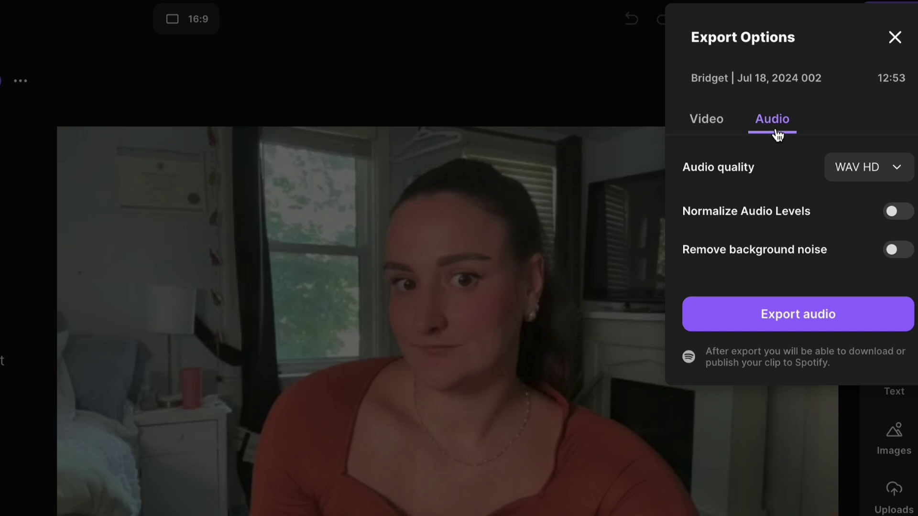
{"action": "left_click", "coordinate": [890, 167]}
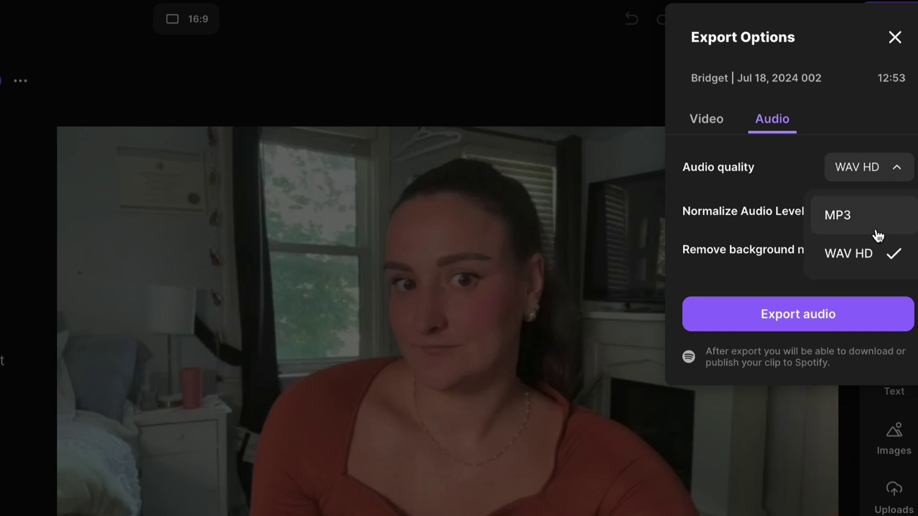
{"action": "left_click", "coordinate": [878, 234]}
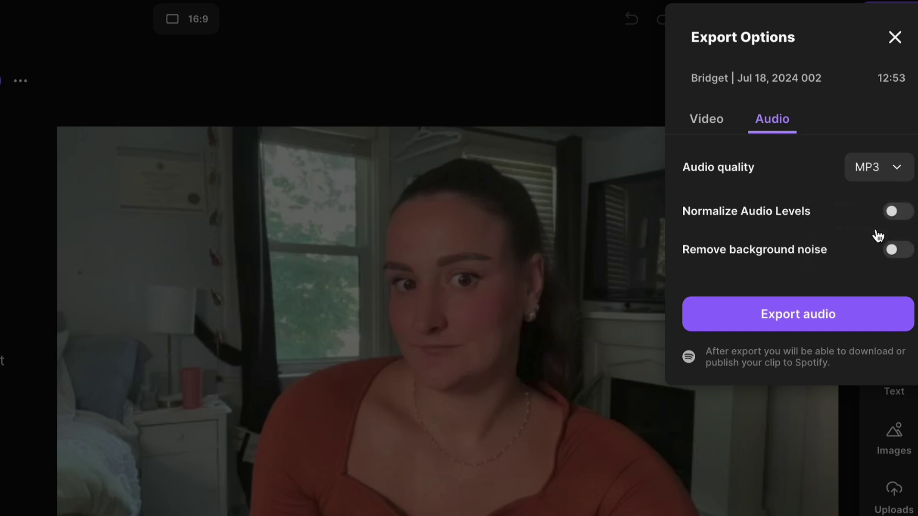
{"action": "left_click", "coordinate": [795, 325]}
{"action": "scroll", "coordinate": [459, 258], "scroll_direction": "down", "scroll_amount": 8}
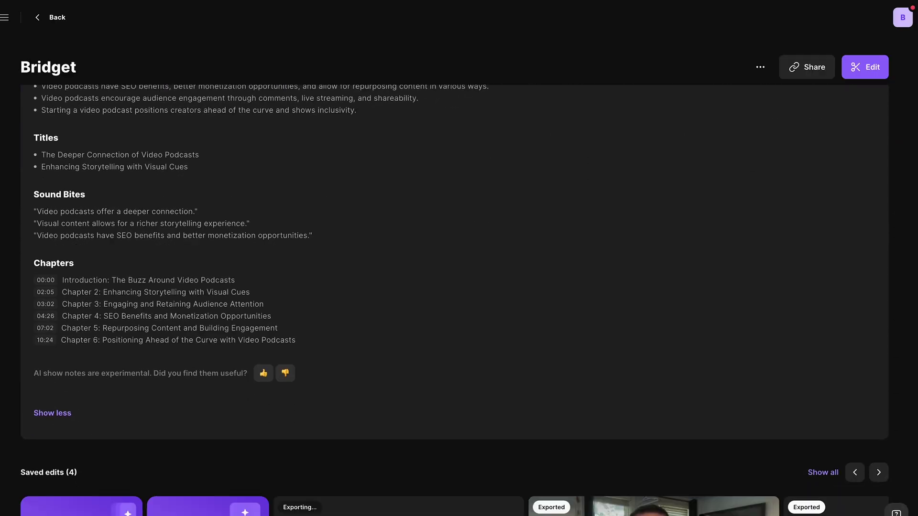
Send the Jul 17, 2024 002 edit to Castos' import page and generate its AI show notes.
{"action": "scroll", "coordinate": [457, 349], "scroll_direction": "down", "scroll_amount": 5}
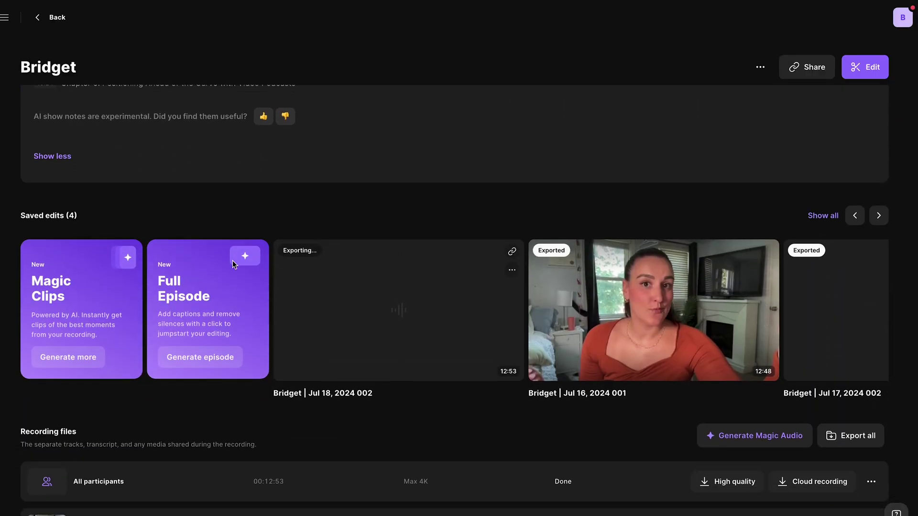
{"action": "left_click", "coordinate": [839, 313]}
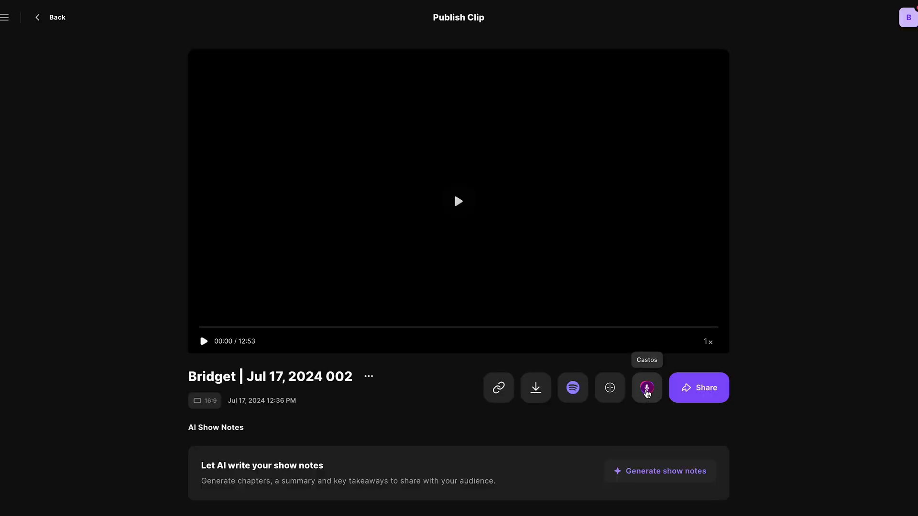
{"action": "left_click", "coordinate": [646, 388]}
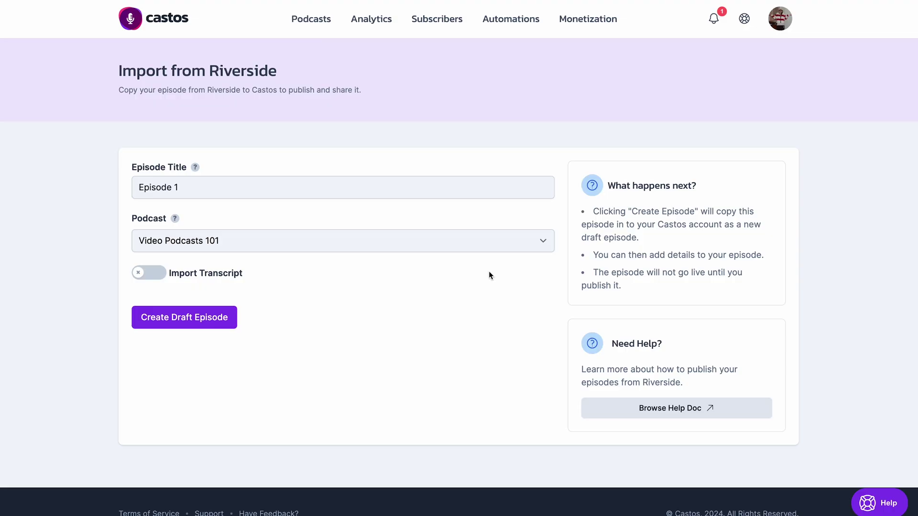
{"action": "left_click", "coordinate": [254, 188]}
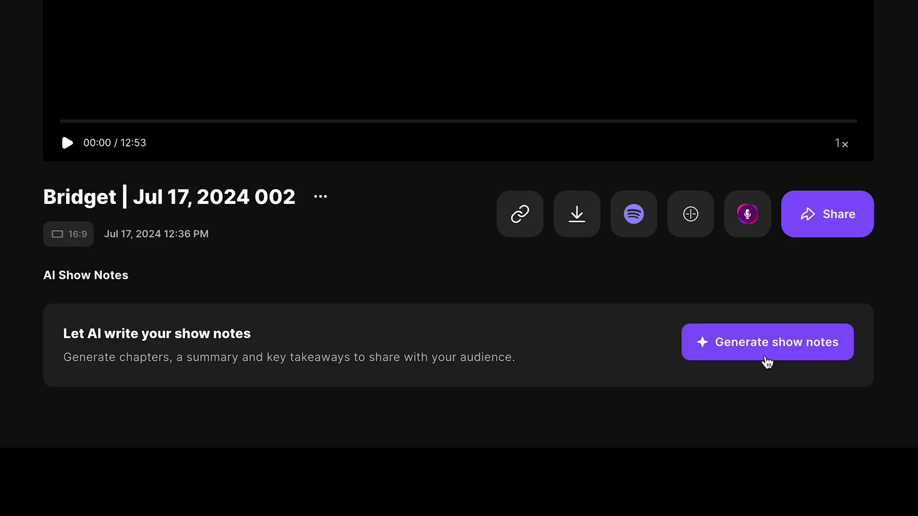
{"action": "left_click", "coordinate": [767, 362]}
Select the first AI-suggested title in the Jul 17 edit's show notes for copying.
{"action": "scroll", "coordinate": [767, 363], "scroll_direction": "down", "scroll_amount": 3}
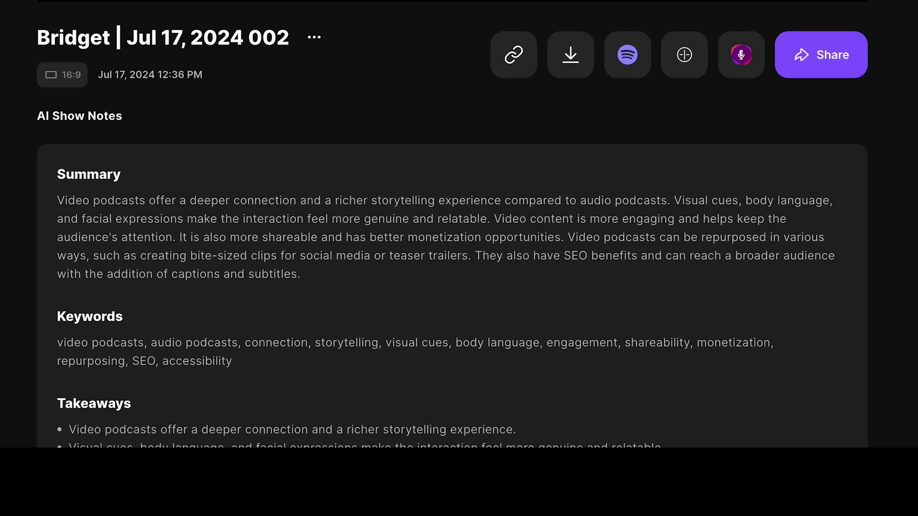
{"action": "scroll", "coordinate": [453, 223], "scroll_direction": "down", "scroll_amount": 7}
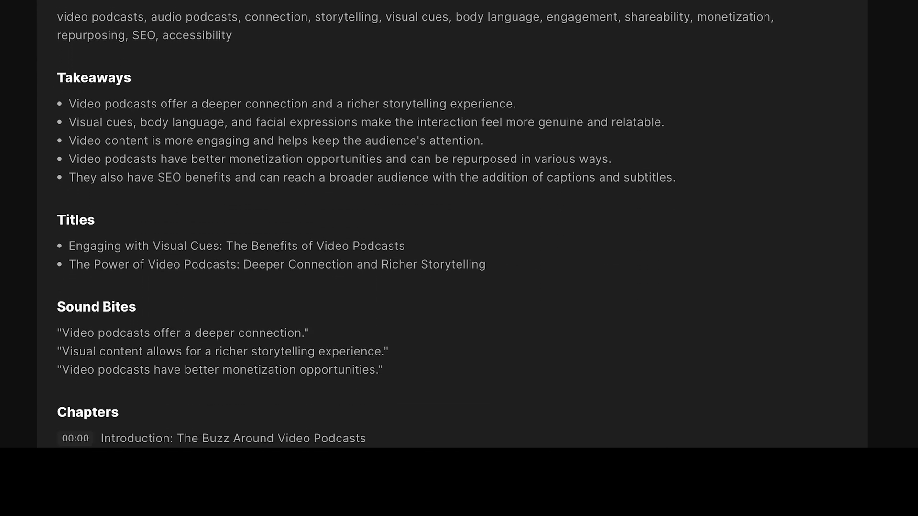
{"action": "scroll", "coordinate": [453, 224], "scroll_direction": "down", "scroll_amount": 3}
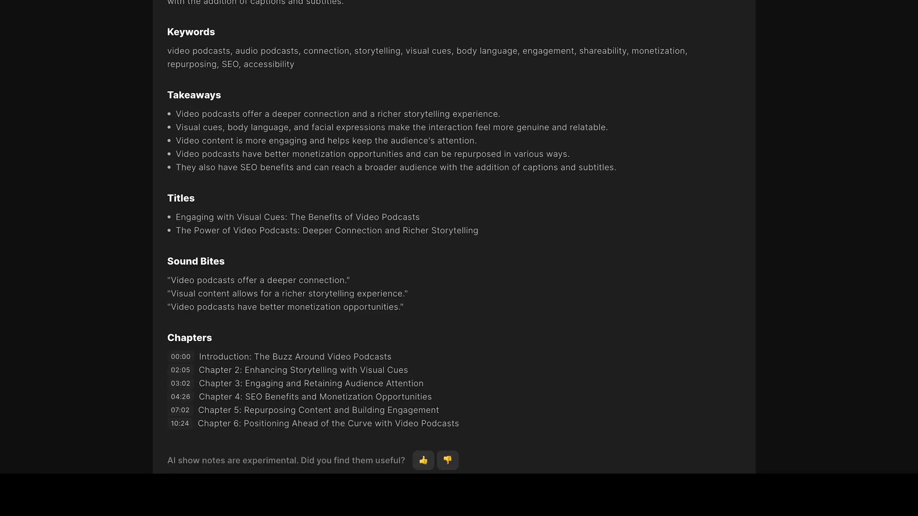
{"action": "scroll", "coordinate": [709, 68], "scroll_direction": "up", "scroll_amount": 5}
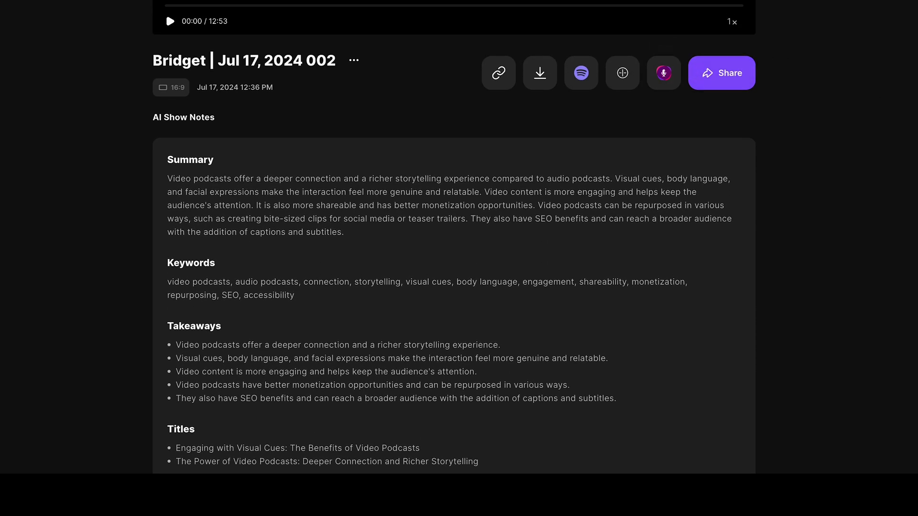
{"action": "scroll", "coordinate": [454, 258], "scroll_direction": "down", "scroll_amount": 3}
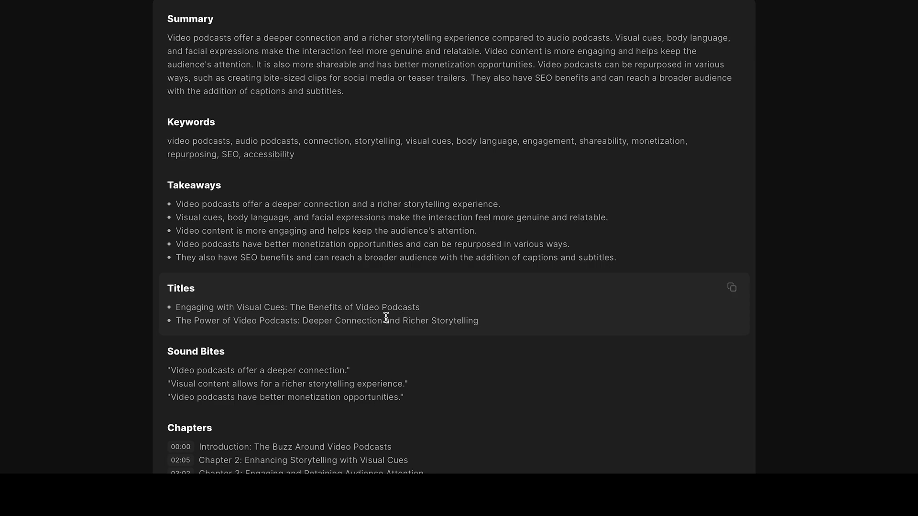
{"action": "left_click_drag", "start_coordinate": [176, 307], "coordinate": [420, 308]}
{"action": "key", "text": "ctrl+c"}
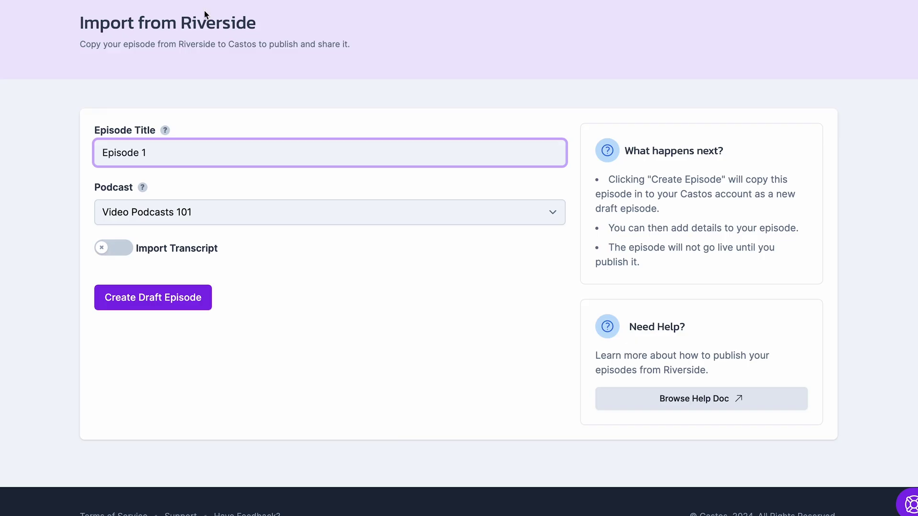
Retitle the import 'Engaging with Visual Cues: The Benefits of Video Podcasts', include the transcript, and create the draft.
{"action": "key", "text": "ctrl+a"}
{"action": "key", "text": "ctrl+v"}
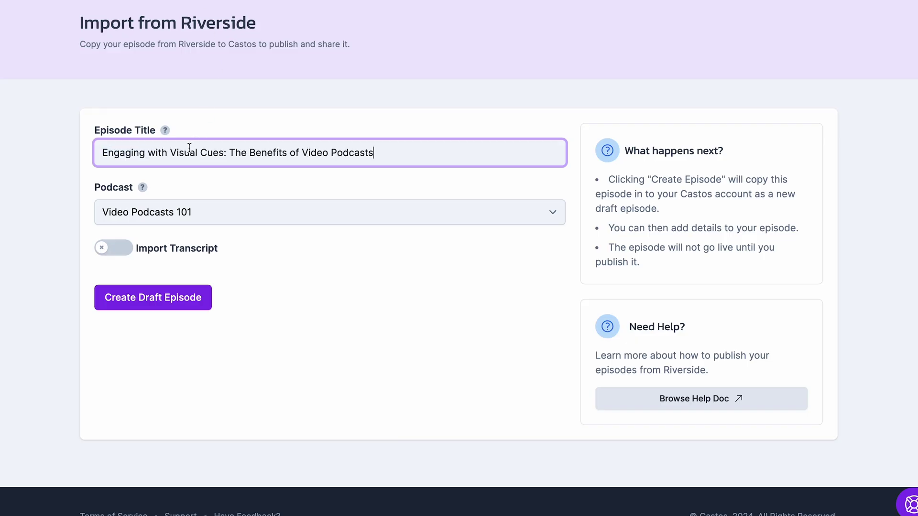
{"action": "left_click", "coordinate": [199, 212]}
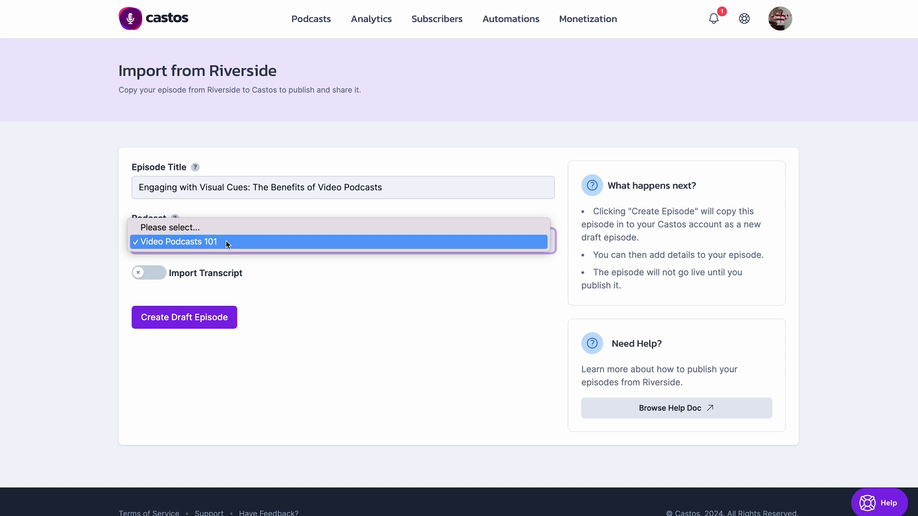
{"action": "left_click", "coordinate": [227, 244]}
{"action": "left_click", "coordinate": [151, 275]}
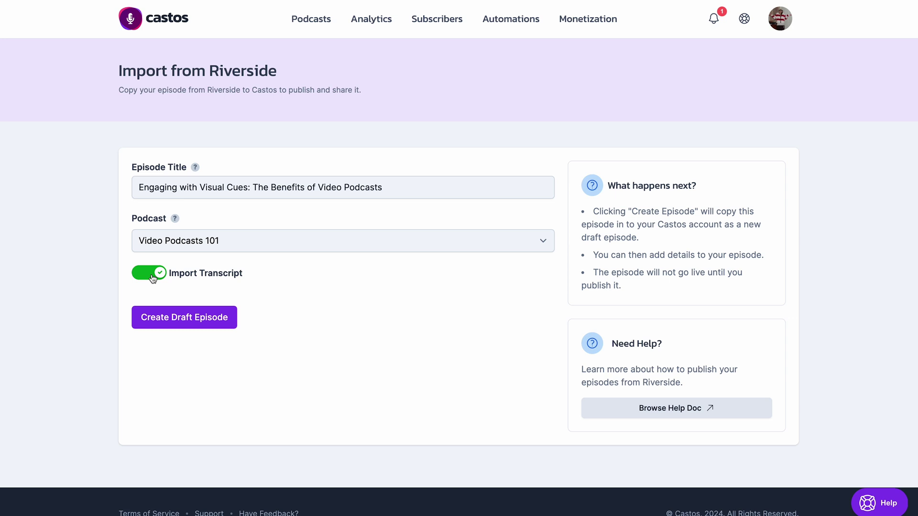
{"action": "left_click", "coordinate": [183, 323]}
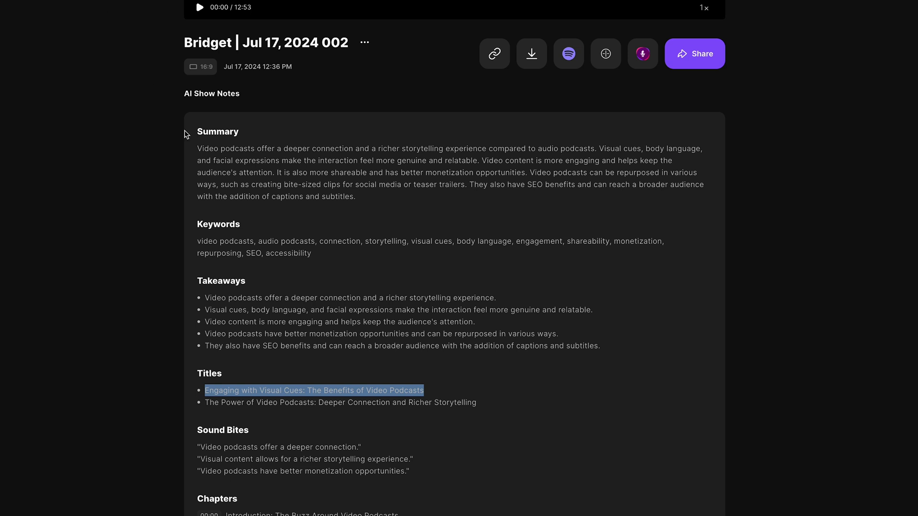
Copy Riverside's AI summary and keywords into the episode's Brief Description and Keywords fields.
{"action": "left_click_drag", "start_coordinate": [196, 145], "coordinate": [387, 206]}
{"action": "key", "text": "ctrl+c"}
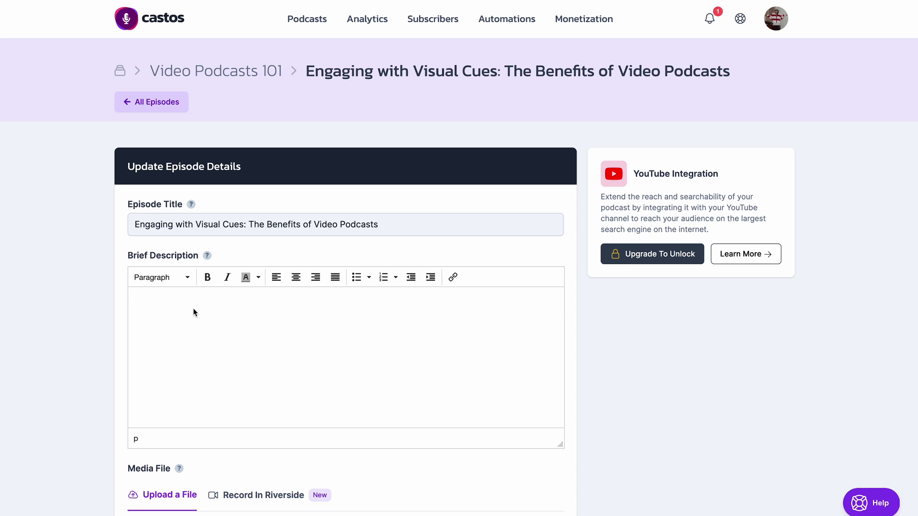
{"action": "left_click", "coordinate": [193, 312]}
{"action": "key", "text": "ctrl+v"}
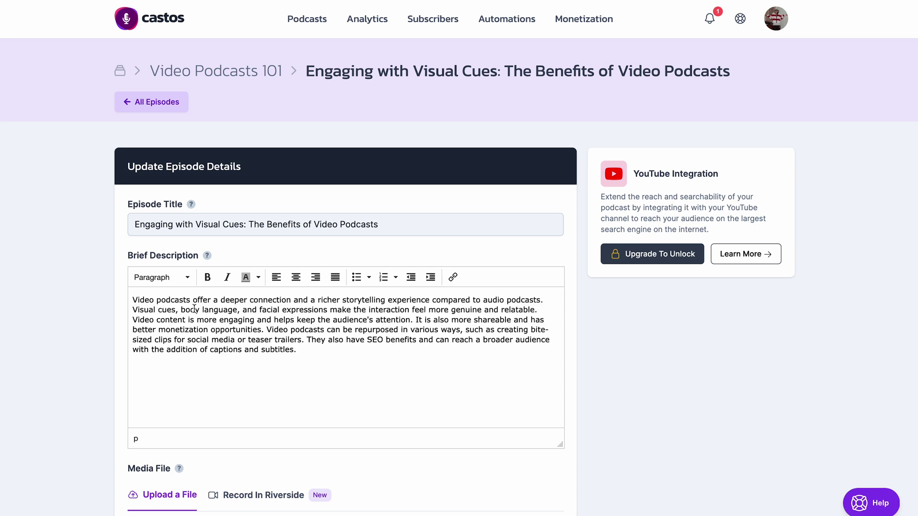
{"action": "scroll", "coordinate": [519, 267], "scroll_direction": "down", "scroll_amount": 8}
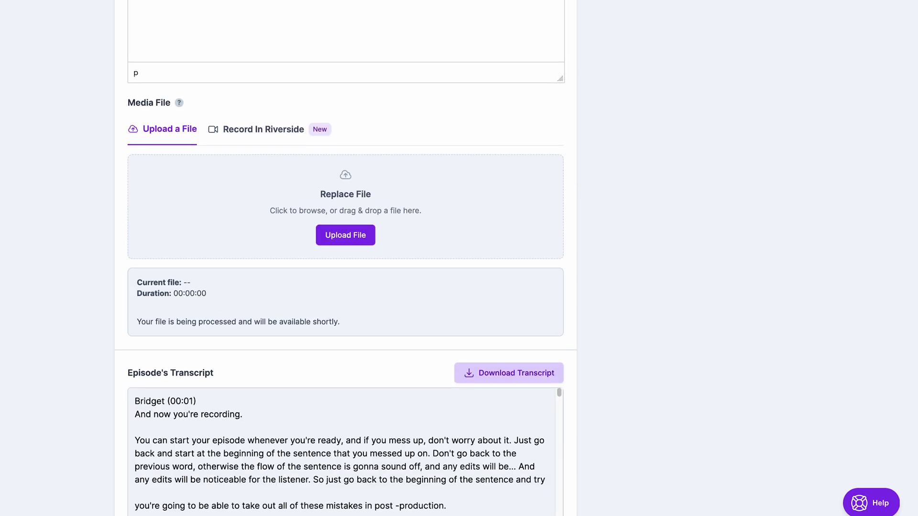
{"action": "scroll", "coordinate": [345, 283], "scroll_direction": "down", "scroll_amount": 3}
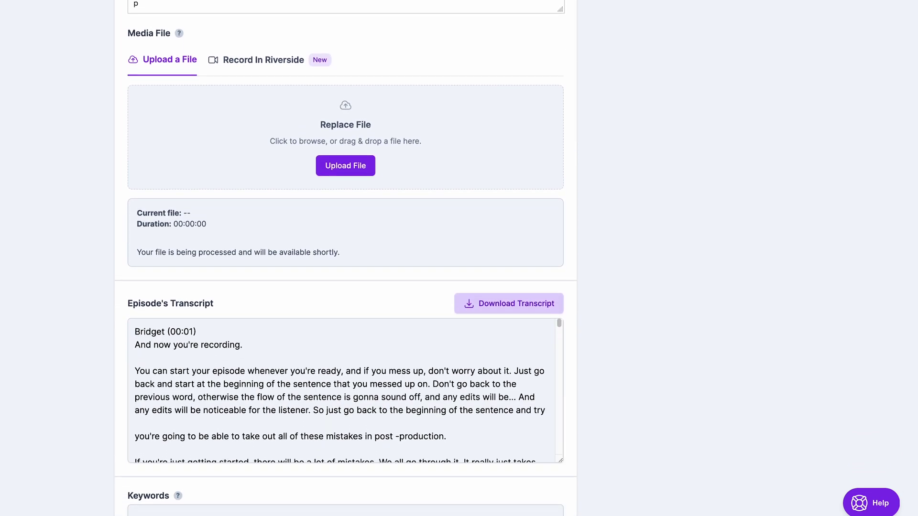
{"action": "scroll", "coordinate": [345, 283], "scroll_direction": "down", "scroll_amount": 5}
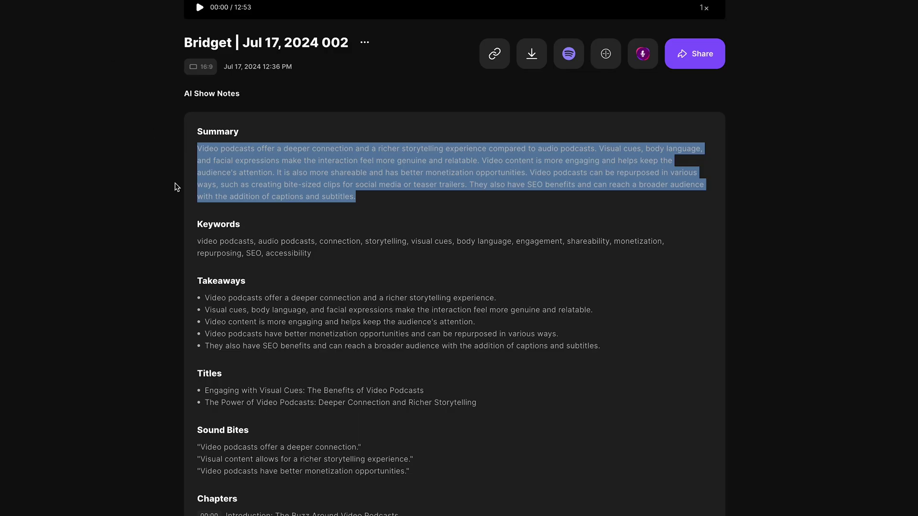
{"action": "left_click_drag", "start_coordinate": [196, 242], "coordinate": [340, 259]}
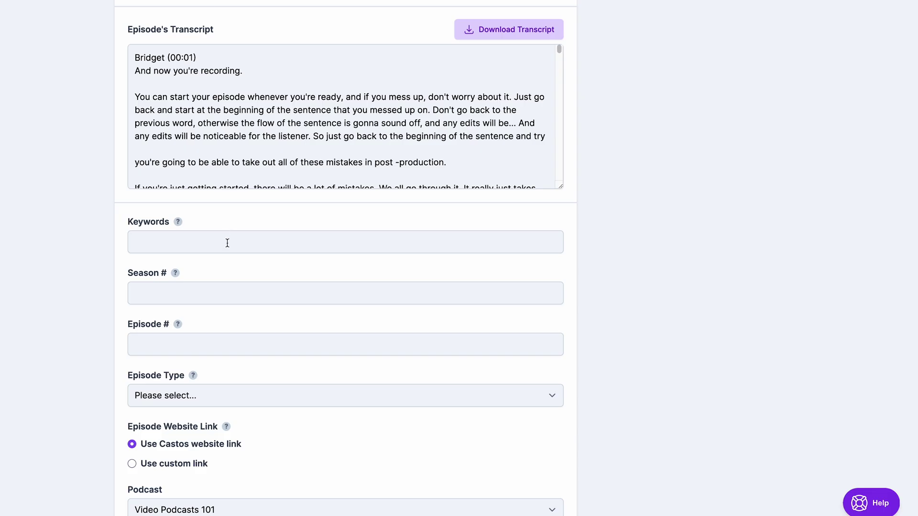
{"action": "left_click", "coordinate": [226, 242]}
{"action": "key", "text": "ctrl+v"}
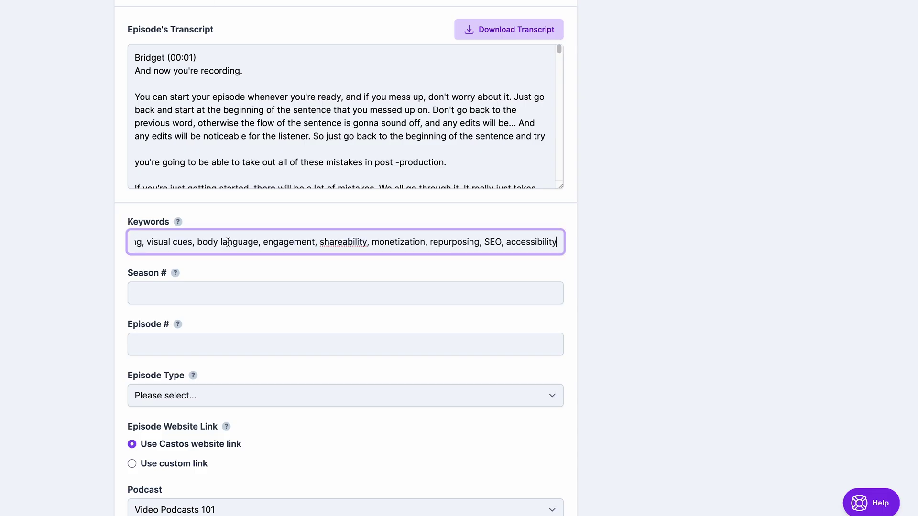
Set season 1, episode 1, episode type Full, and publish the episode.
{"action": "left_click", "coordinate": [227, 299]}
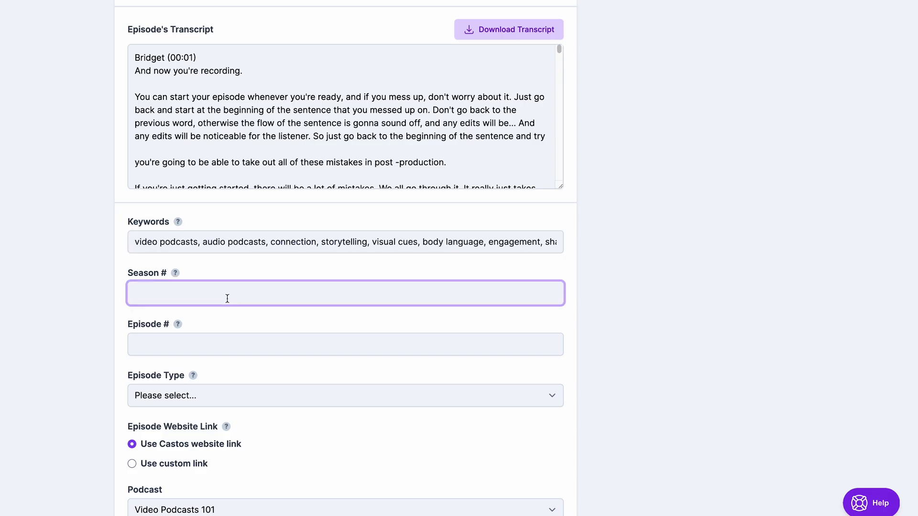
{"action": "type", "text": "1"}
{"action": "left_click", "coordinate": [216, 345]}
{"action": "type", "text": "1"}
{"action": "left_click", "coordinate": [240, 393]}
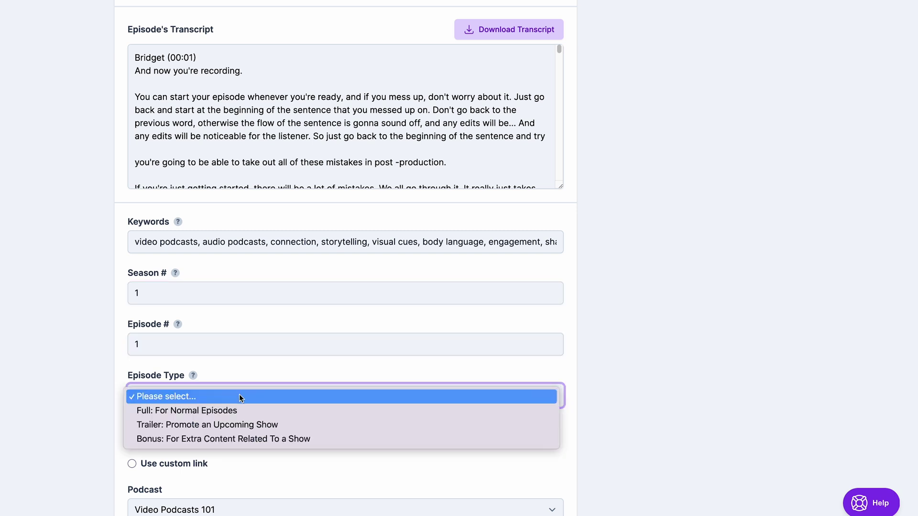
{"action": "left_click", "coordinate": [239, 410]}
{"action": "scroll", "coordinate": [516, 391], "scroll_direction": "down", "scroll_amount": 5}
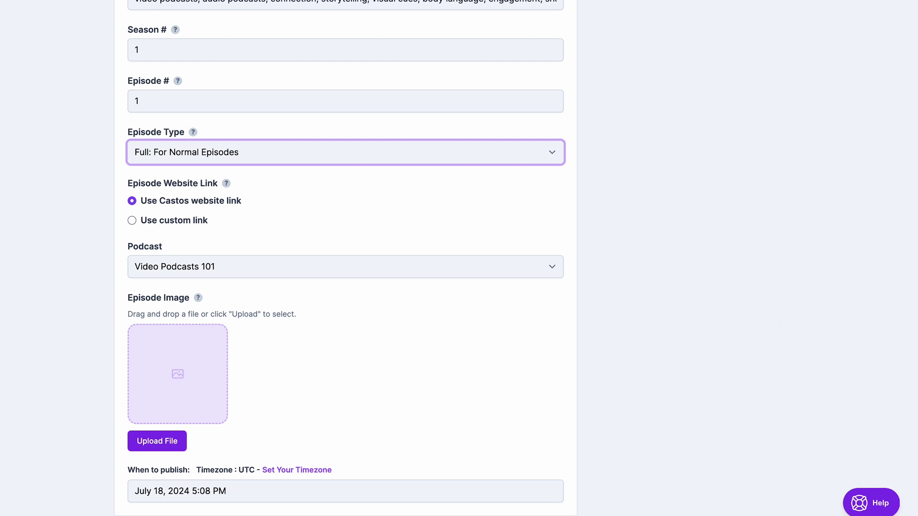
{"action": "scroll", "coordinate": [459, 258], "scroll_direction": "down", "scroll_amount": 2}
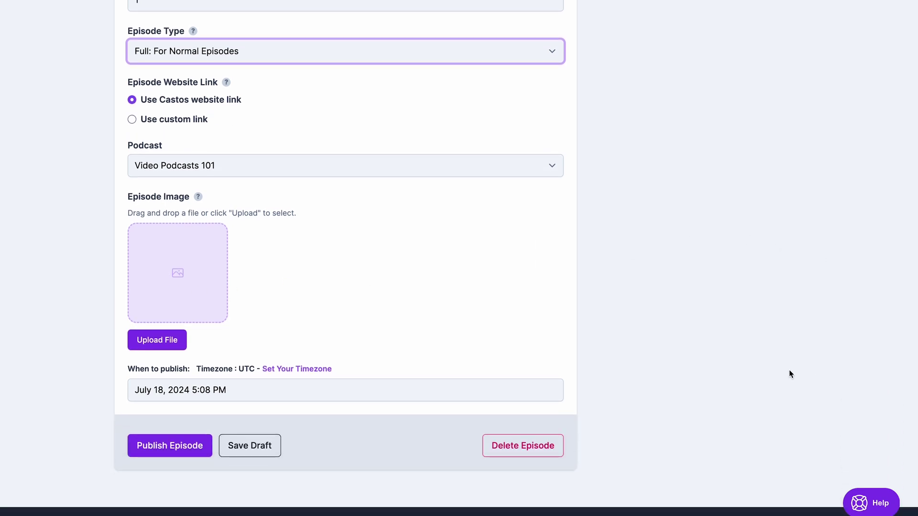
{"action": "left_click", "coordinate": [184, 454]}
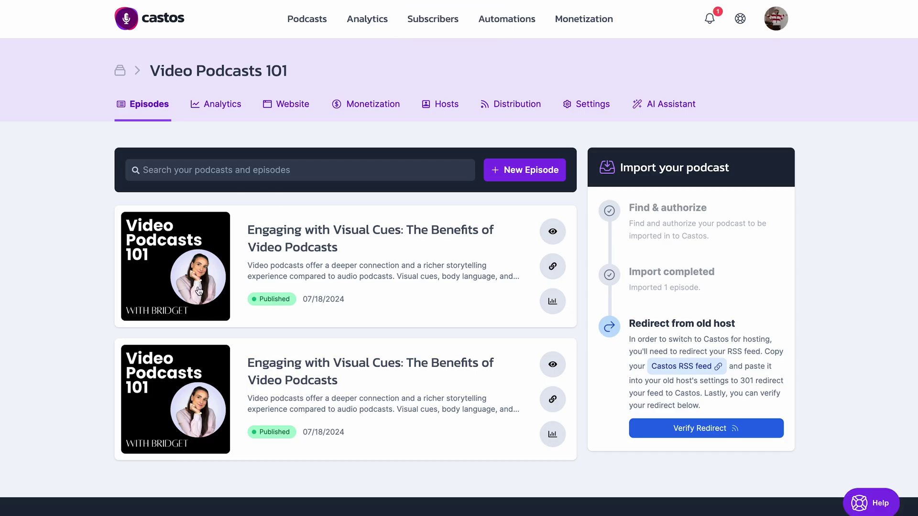
View the published episode's public page, scrolling through its player and show notes.
{"action": "left_click", "coordinate": [552, 241]}
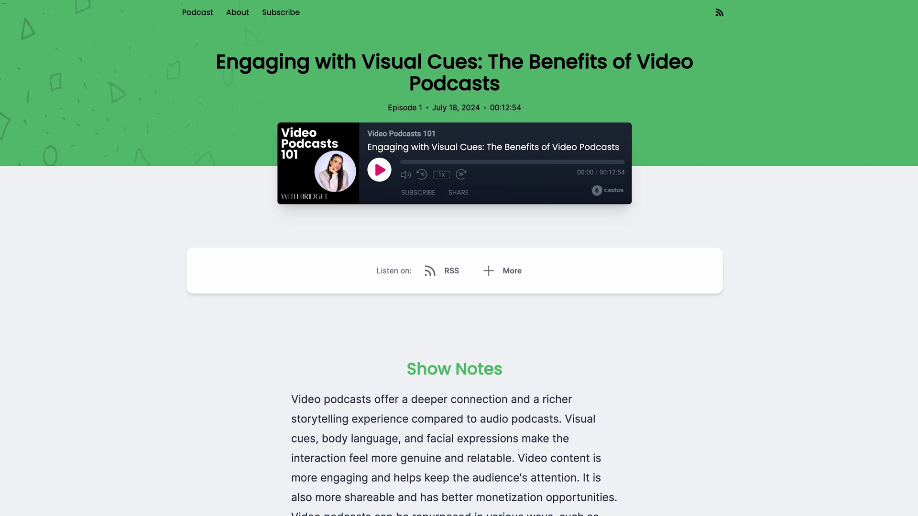
{"action": "scroll", "coordinate": [916, 174], "scroll_direction": "down", "scroll_amount": 5}
{"action": "scroll", "coordinate": [459, 258], "scroll_direction": "down", "scroll_amount": 2}
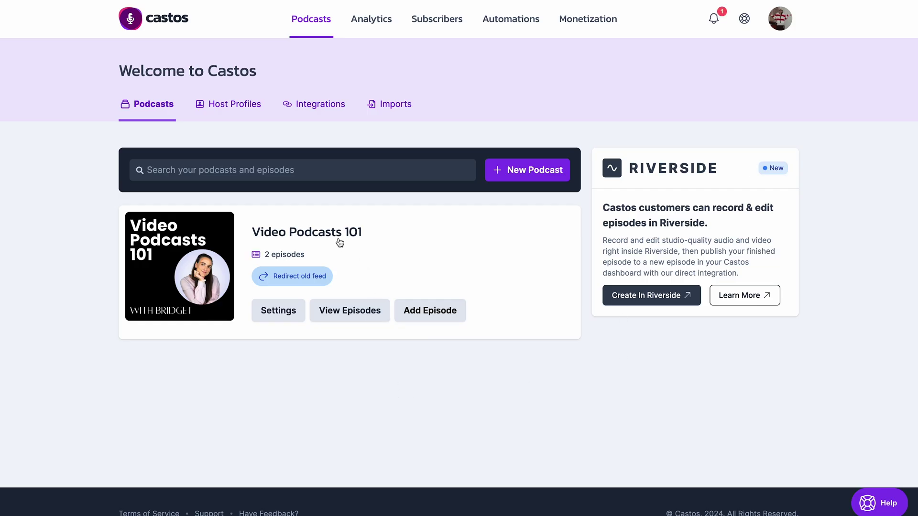
Open Video Podcasts 101 and view its Analytics, Website, Monetization and Distribution pages in turn.
{"action": "left_click", "coordinate": [340, 243]}
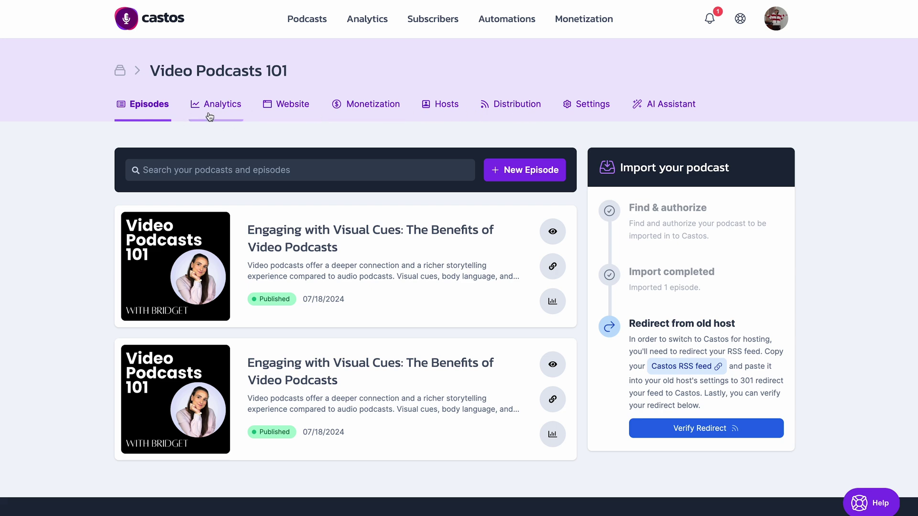
{"action": "left_click", "coordinate": [209, 117]}
{"action": "left_click", "coordinate": [283, 110]}
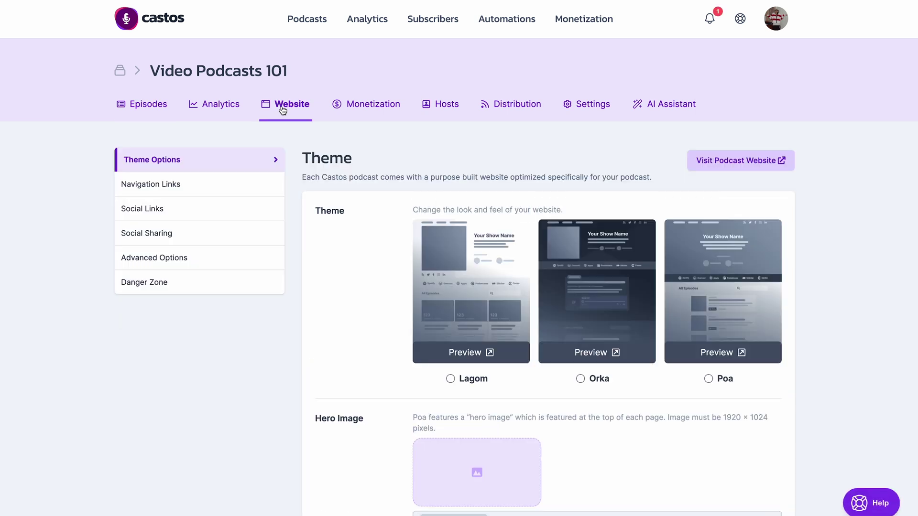
{"action": "left_click", "coordinate": [365, 113]}
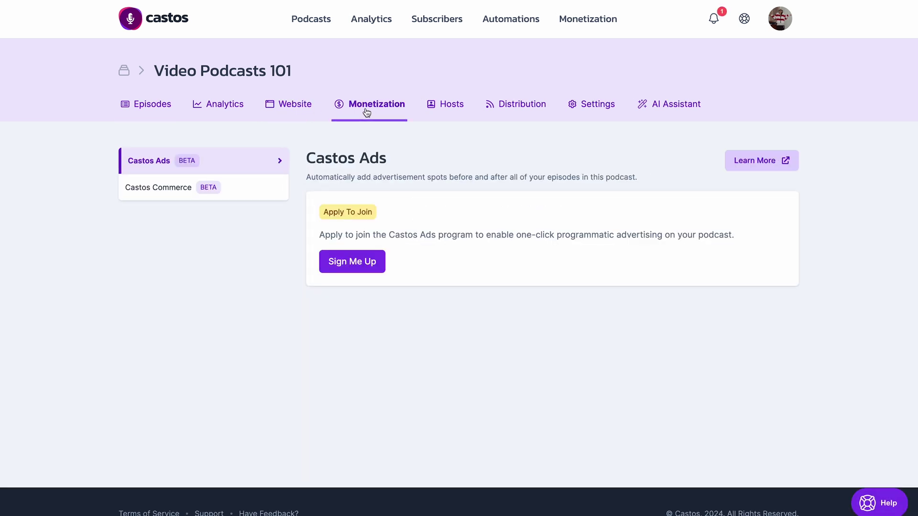
{"action": "left_click", "coordinate": [525, 109]}
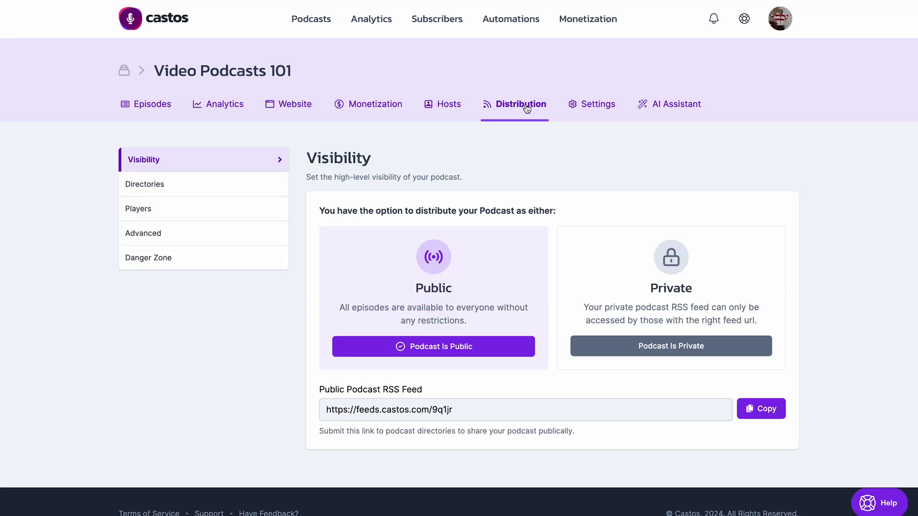
Review the Popular Directories for Video Podcasts 101, with Apple Podcasts, Spotify and the others marked Not connected.
{"action": "left_click", "coordinate": [219, 193]}
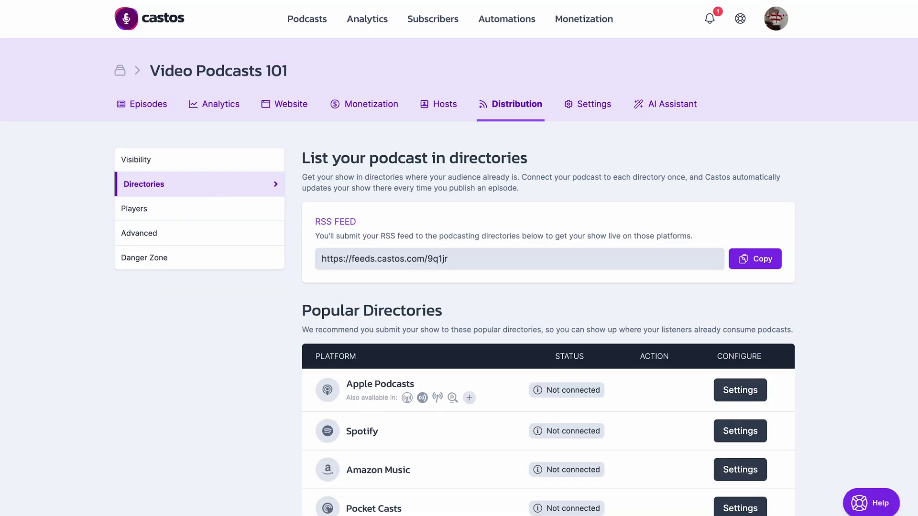
{"action": "scroll", "coordinate": [459, 258], "scroll_direction": "down", "scroll_amount": 3}
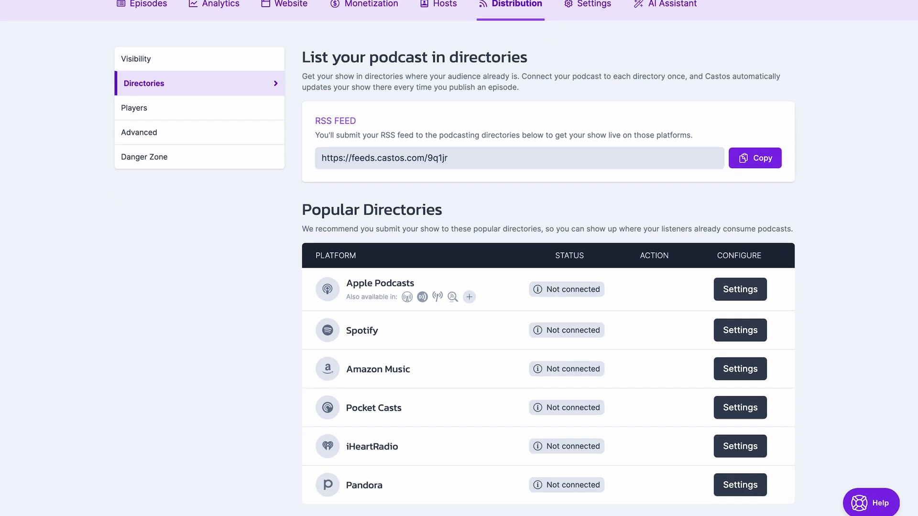
{"action": "scroll", "coordinate": [548, 258], "scroll_direction": "down", "scroll_amount": 2}
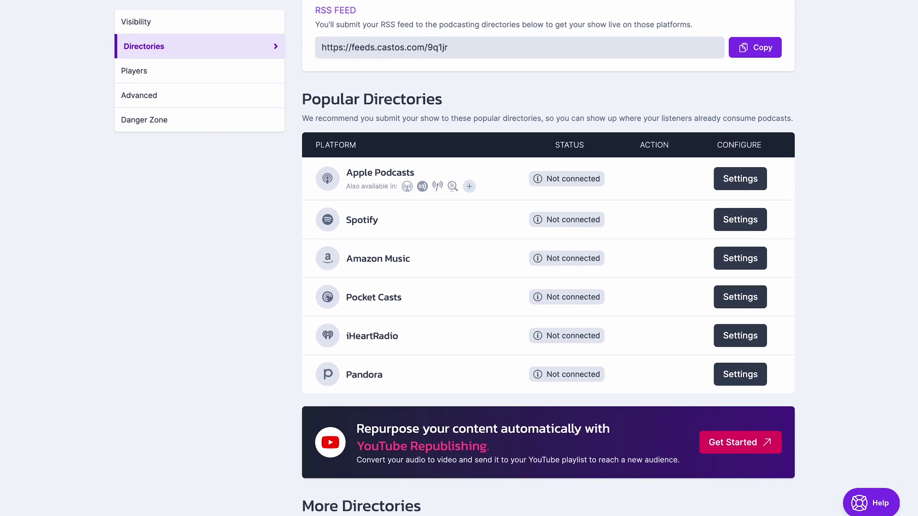